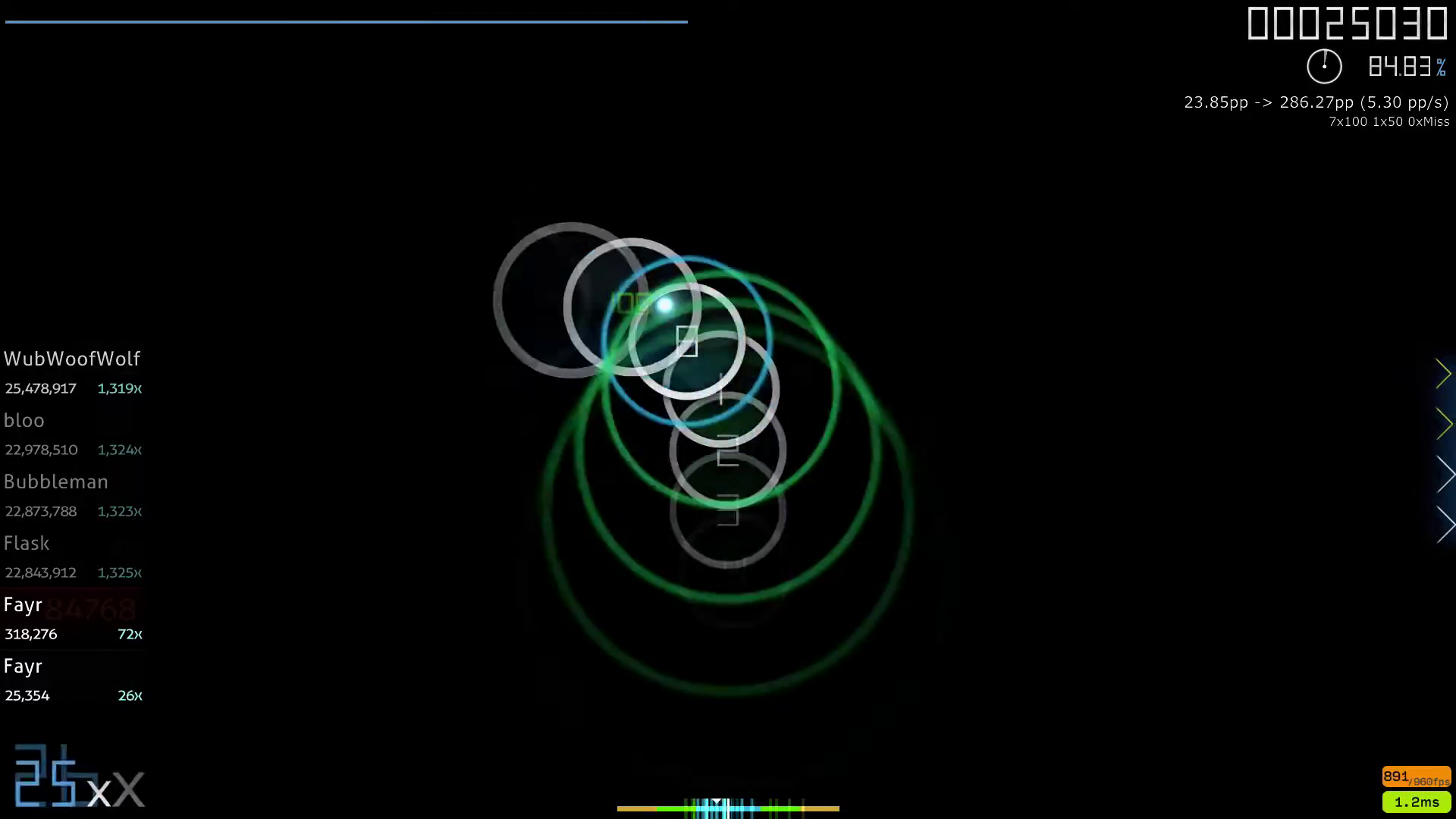
# Step: Hit the opening stream of circles to start building a combo
pyautogui.press('x')
pyautogui.press('z')
pyautogui.press('z')
# Step: Hit the circle before the first slider, then follow the sliders and circles
pyautogui.press('x')
pyautogui.press('z')
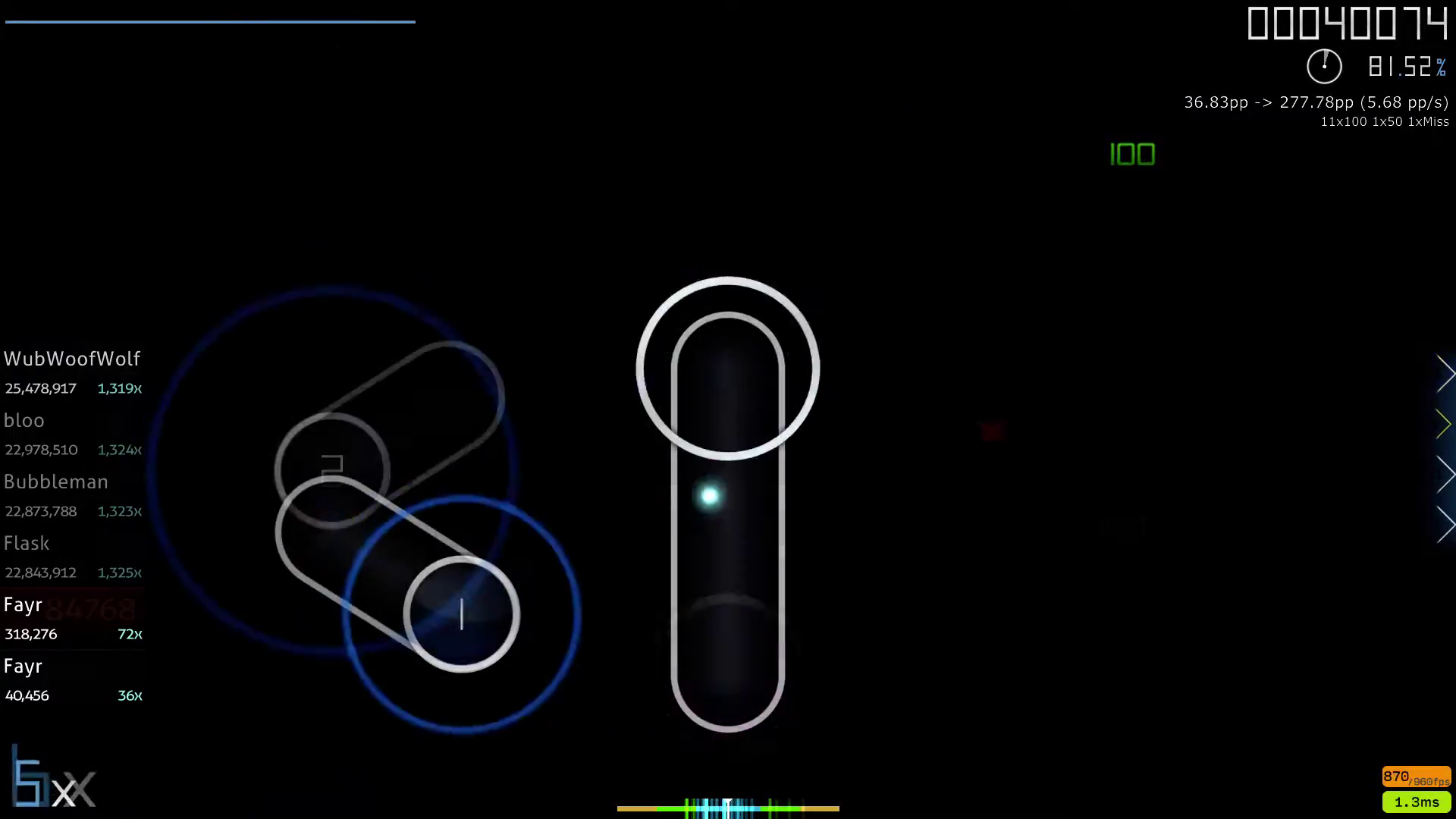
pyautogui.press('z')
pyautogui.press('x')
pyautogui.press('z')
pyautogui.press('x')
pyautogui.press('z')
pyautogui.press('x')
pyautogui.press('z')
pyautogui.press('x')
pyautogui.press('z')
# Step: Clear the stacked circles near the centre and the circles leading to the upper right
pyautogui.press('z')
pyautogui.press('x')
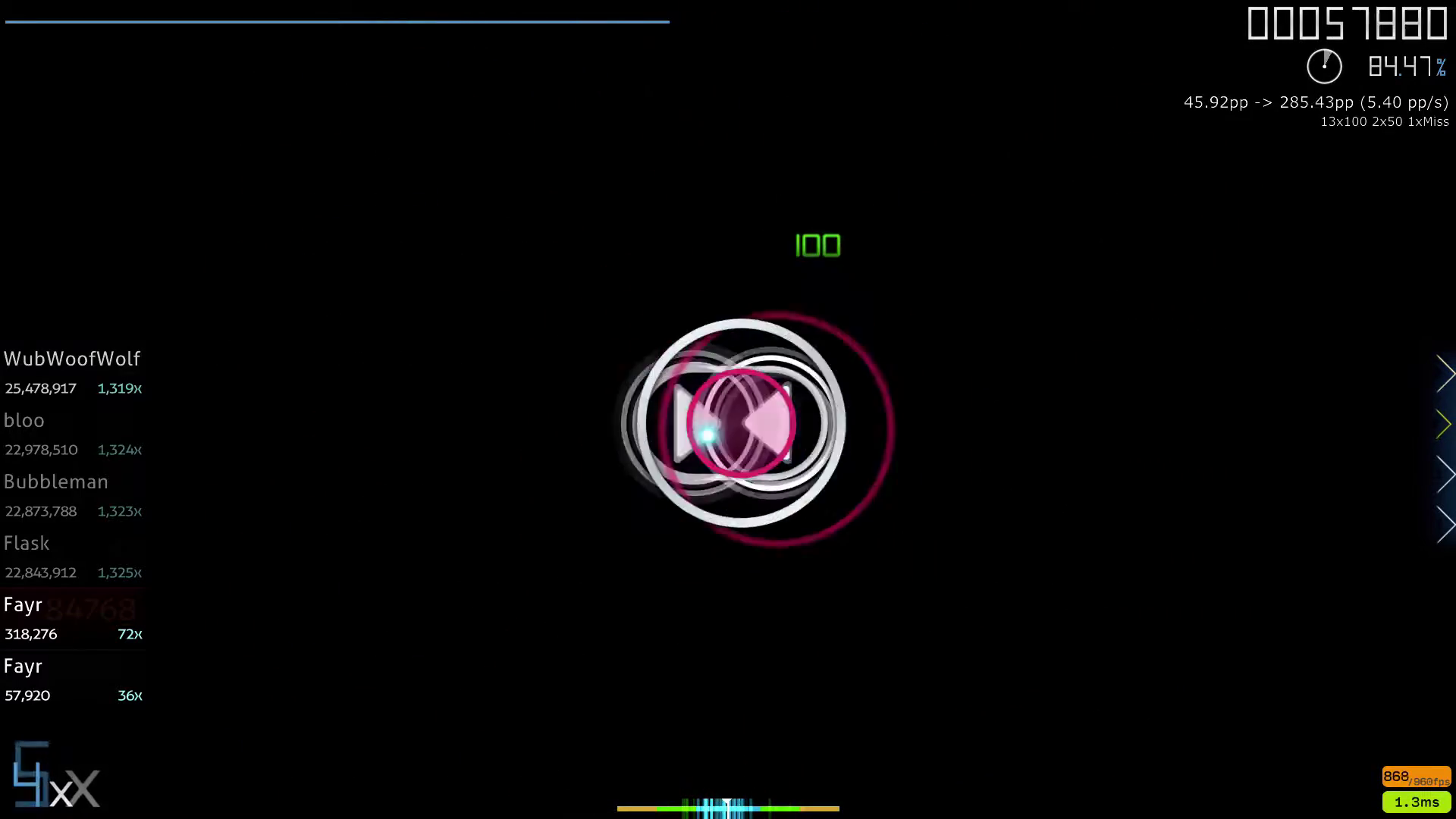
pyautogui.press('z')
pyautogui.press('x')
pyautogui.press('z')
pyautogui.press('x')
pyautogui.press('z')
pyautogui.press('x')
pyautogui.press('z')
pyautogui.press('x')
pyautogui.press('z')
pyautogui.press('x')
pyautogui.press('z')
pyautogui.press('x')
pyautogui.press('z')
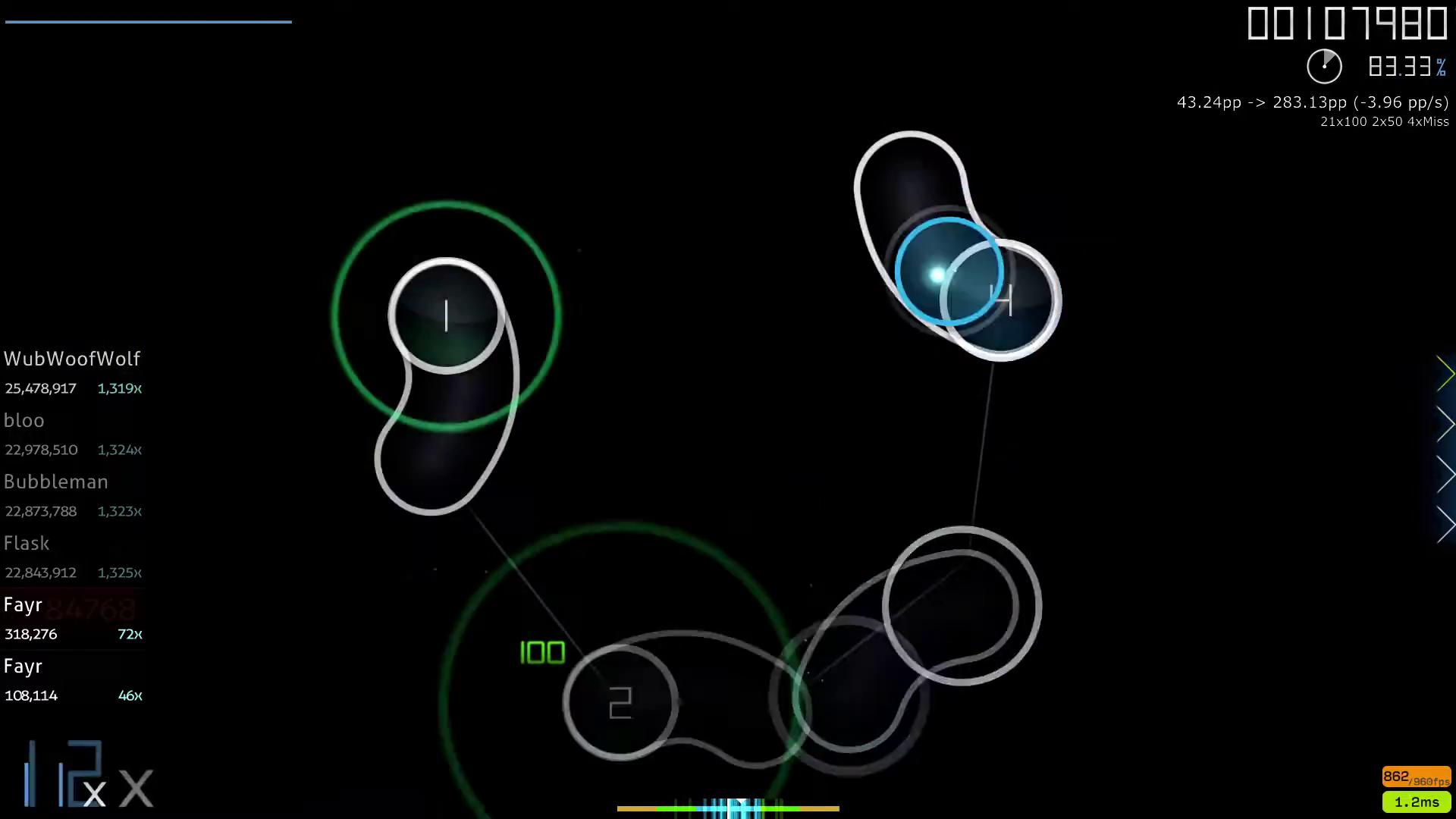
# Step: Hit the upper-right slider and then slider 2
pyautogui.press('z')
pyautogui.press('x')
pyautogui.press('z')
pyautogui.press('x')
# Step: Hit the next circles and the right-side slider
pyautogui.press('z')
pyautogui.press('x')
pyautogui.press('z')
pyautogui.press('x')
pyautogui.press('z')
pyautogui.press('x')
pyautogui.press('z')
pyautogui.press('x')
# Step: Play through the stream of circles and sliders
pyautogui.press('z')
pyautogui.press('x')
pyautogui.press('z')
pyautogui.press('x')
pyautogui.press('z')
pyautogui.press('x')
pyautogui.press('z')
pyautogui.press('x')
pyautogui.press('z')
pyautogui.press('x')
pyautogui.press('z')
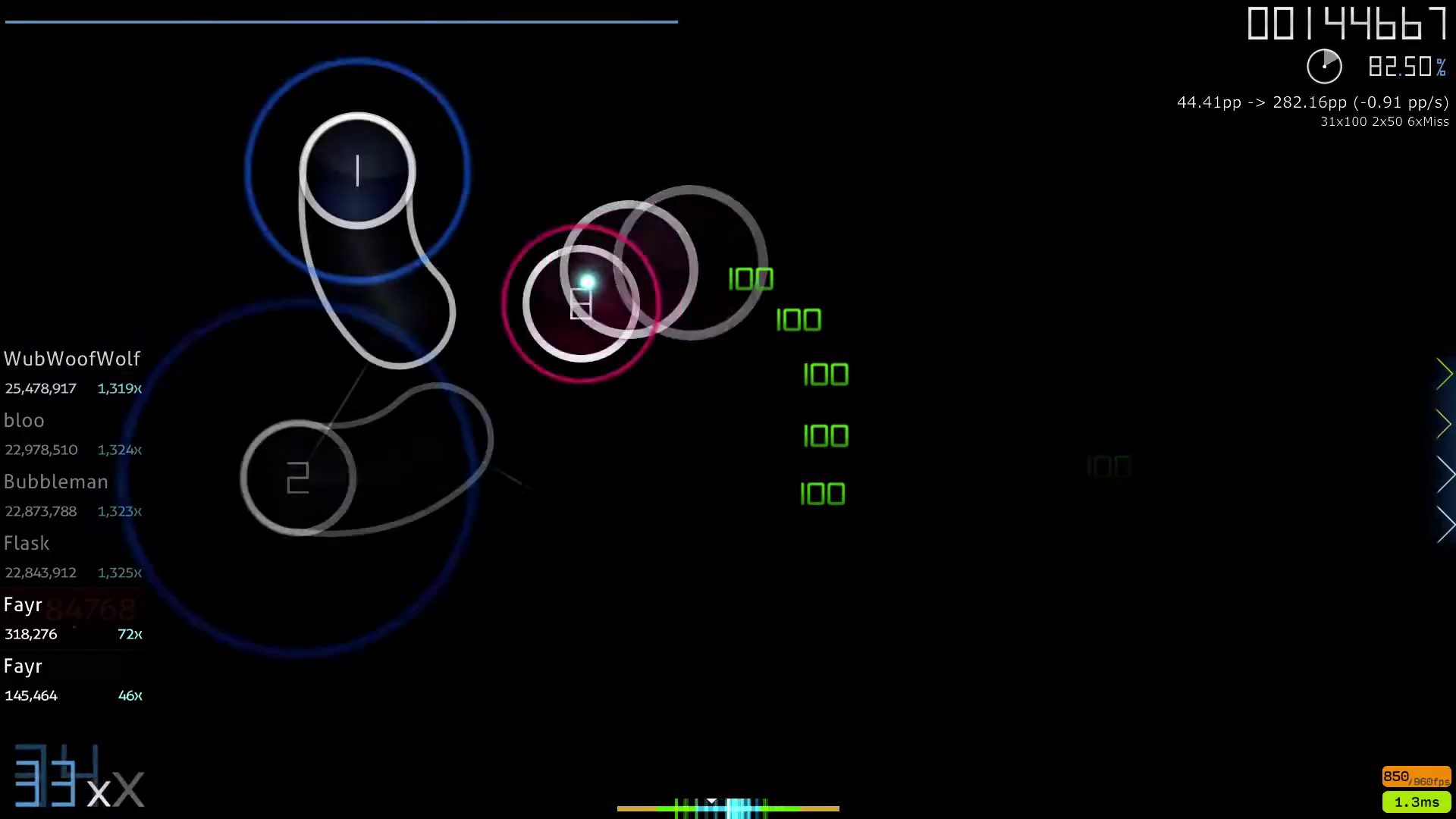
# Step: Hit the numbered circles and sliders to extend the combo
pyautogui.press('z')
pyautogui.press('x')
pyautogui.press('z')
pyautogui.press('x')
pyautogui.press('z')
pyautogui.press('x')
pyautogui.press('z')
pyautogui.press('x')
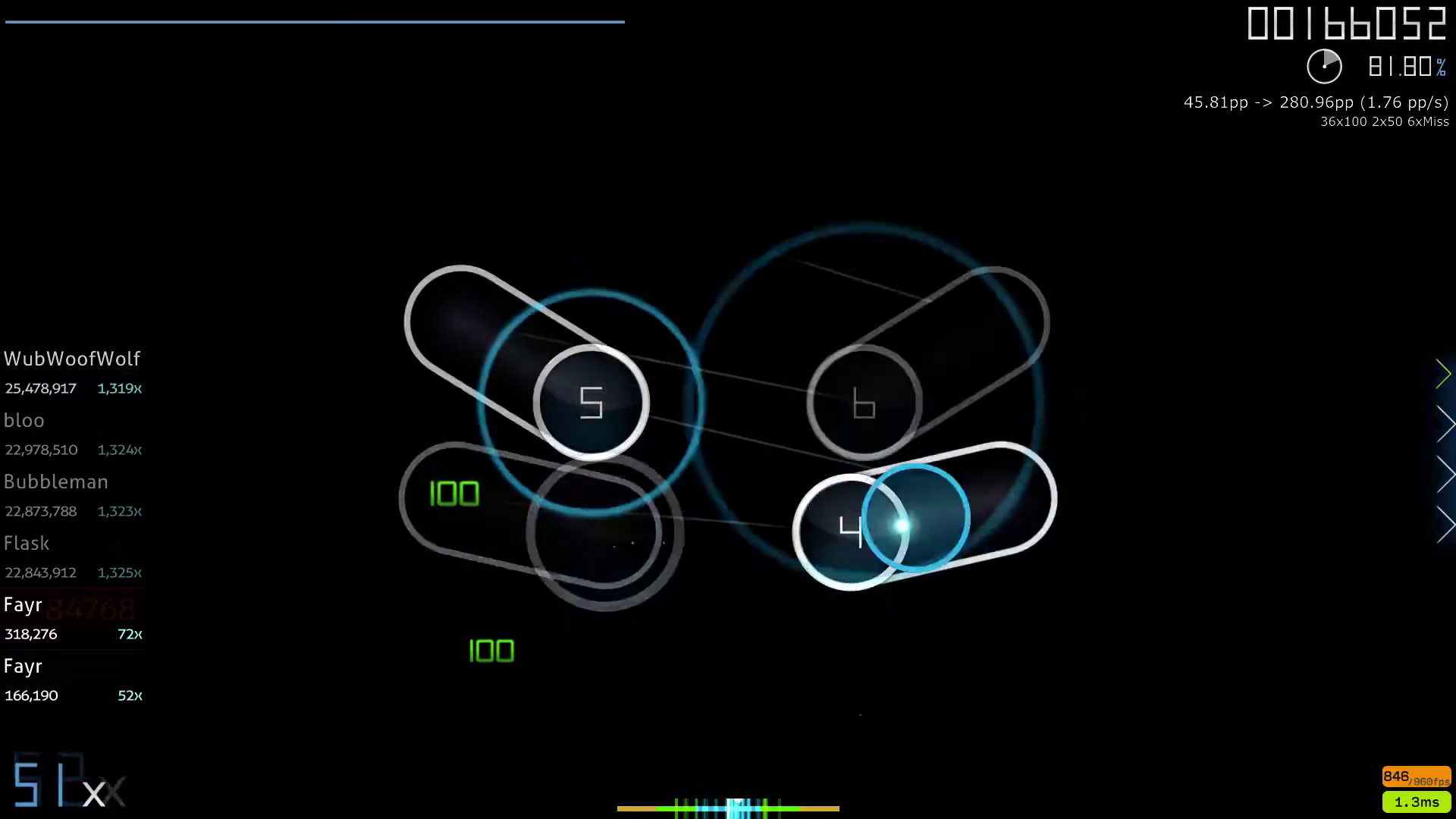
# Step: Keep hitting the newly appearing circles and sliders
pyautogui.press('z')
pyautogui.press('x')
pyautogui.press('z')
pyautogui.press('x')
pyautogui.press('z')
pyautogui.press('x')
pyautogui.press('z')
pyautogui.press('x')
# Step: Rebuild the combo after the miss with the following circles
pyautogui.press('z')
pyautogui.press('x')
pyautogui.press('z')
pyautogui.press('x')
pyautogui.press('z')
pyautogui.press('x')
pyautogui.press('z')
pyautogui.press('x')
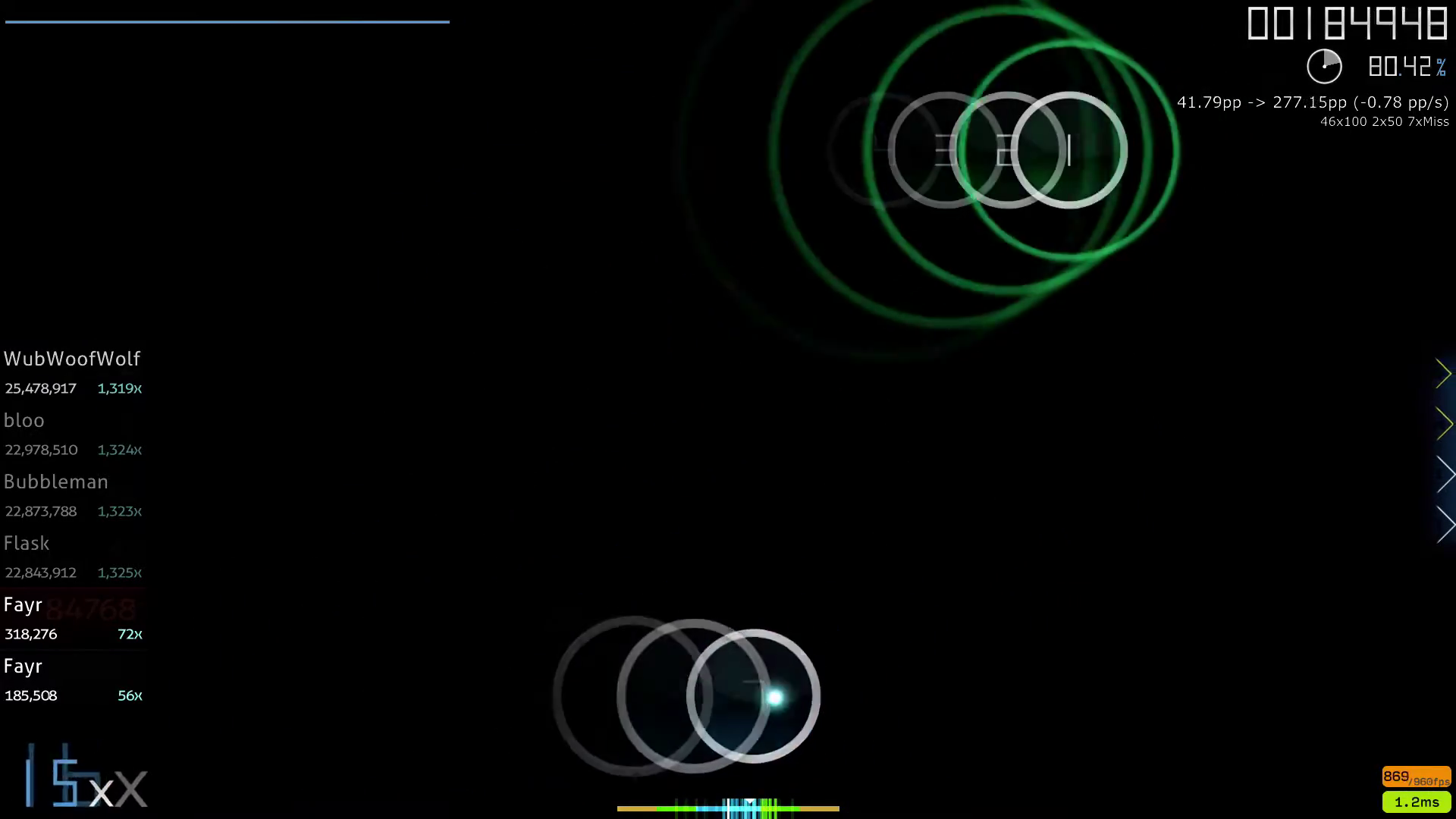
# Step: Hit the sliders near the bottom and the numbered circles, reaching 209,588 at 80.83%
pyautogui.press('z')
pyautogui.press('x')
pyautogui.press('z')
pyautogui.press('x')
pyautogui.press('z')
pyautogui.press('x')
pyautogui.press('z')
pyautogui.press('x')
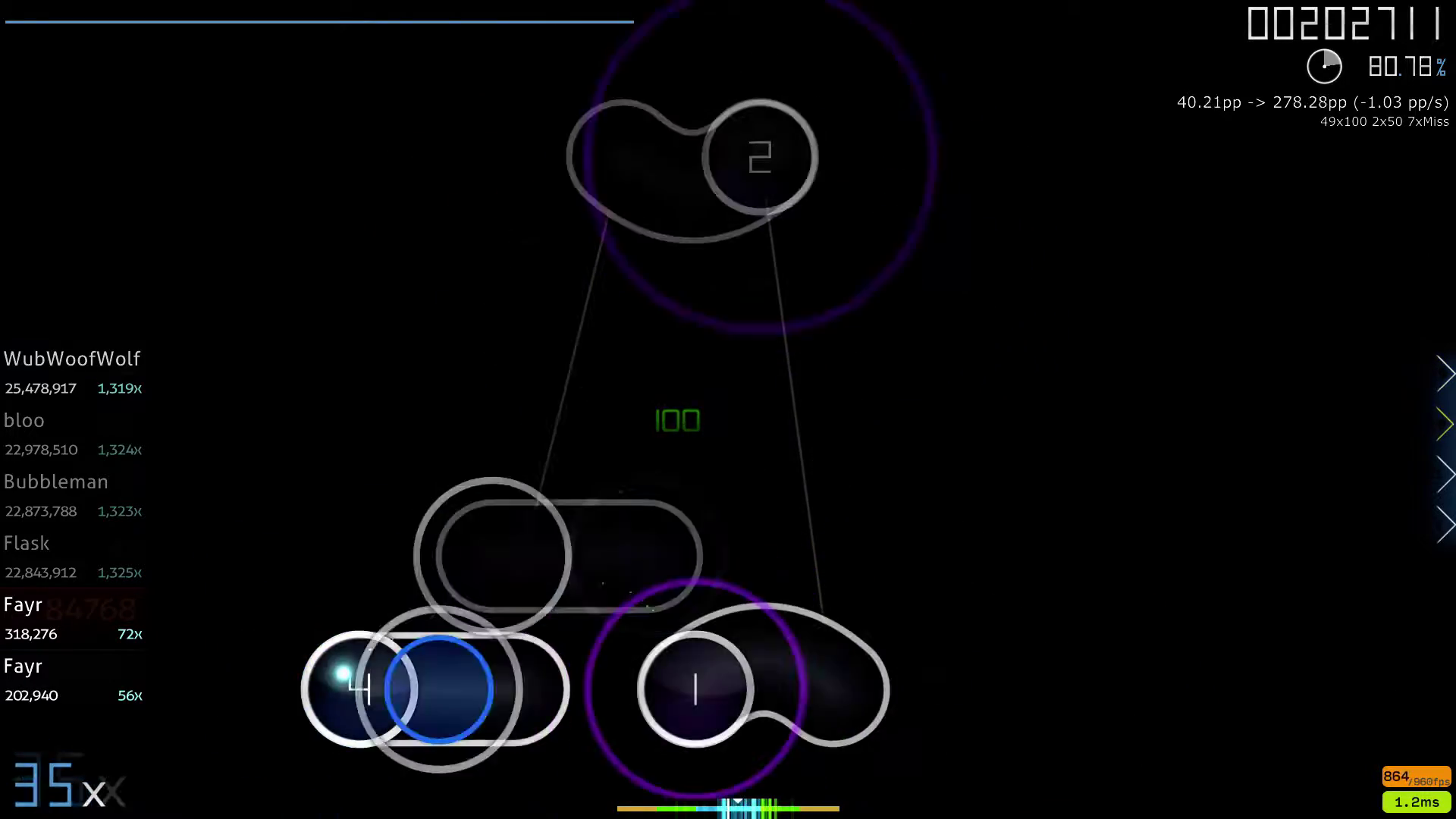
pyautogui.press('z')
pyautogui.press('x')
pyautogui.press('z')
pyautogui.press('x')
pyautogui.press('z')
pyautogui.press('x')
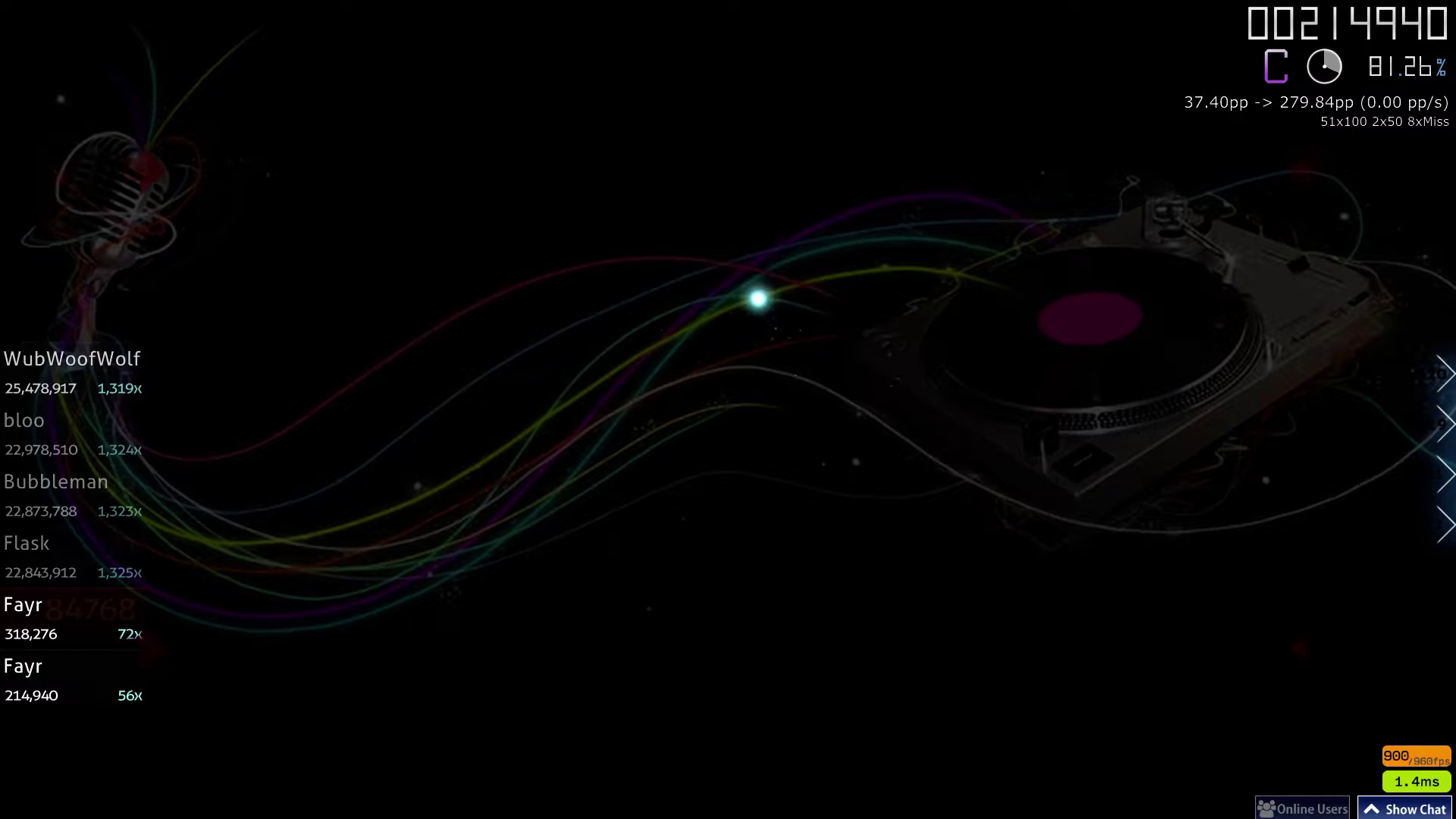
# Step: Tap the stacked circle stream after the break, alternating Z and X
pyautogui.press('z')
pyautogui.press('x')
pyautogui.press('z')
pyautogui.press('x')
pyautogui.press('z')
pyautogui.press('x')
pyautogui.press('z')
pyautogui.press('x')
pyautogui.press('z')
pyautogui.press('x')
pyautogui.press('z')
pyautogui.press('x')
pyautogui.press('z')
pyautogui.press('x')
pyautogui.press('z')
pyautogui.press('x')
pyautogui.press('z')
pyautogui.press('x')
pyautogui.press('z')
pyautogui.press('x')
pyautogui.press('z')
pyautogui.press('x')
pyautogui.press('z')
pyautogui.press('x')
pyautogui.press('z')
pyautogui.press('x')
pyautogui.press('z')
pyautogui.press('x')
pyautogui.press('z')
pyautogui.press('x')
pyautogui.press('z')
pyautogui.press('x')
pyautogui.press('z')
pyautogui.press('x')
# Step: Alternate through the next circle stream to grow combo, finishing into the sliders
pyautogui.press('z')
pyautogui.press('x')
pyautogui.press('z')
pyautogui.press('x')
pyautogui.press('z')
pyautogui.press('x')
pyautogui.press('z')
pyautogui.press('x')
pyautogui.press('z')
pyautogui.press('x')
pyautogui.press('z')
pyautogui.press('x')
pyautogui.press('z')
pyautogui.press('x')
pyautogui.press('z')
pyautogui.press('x')
pyautogui.press('z')
pyautogui.press('x')
pyautogui.press('z')
pyautogui.press('x')
pyautogui.press('z')
pyautogui.press('x')
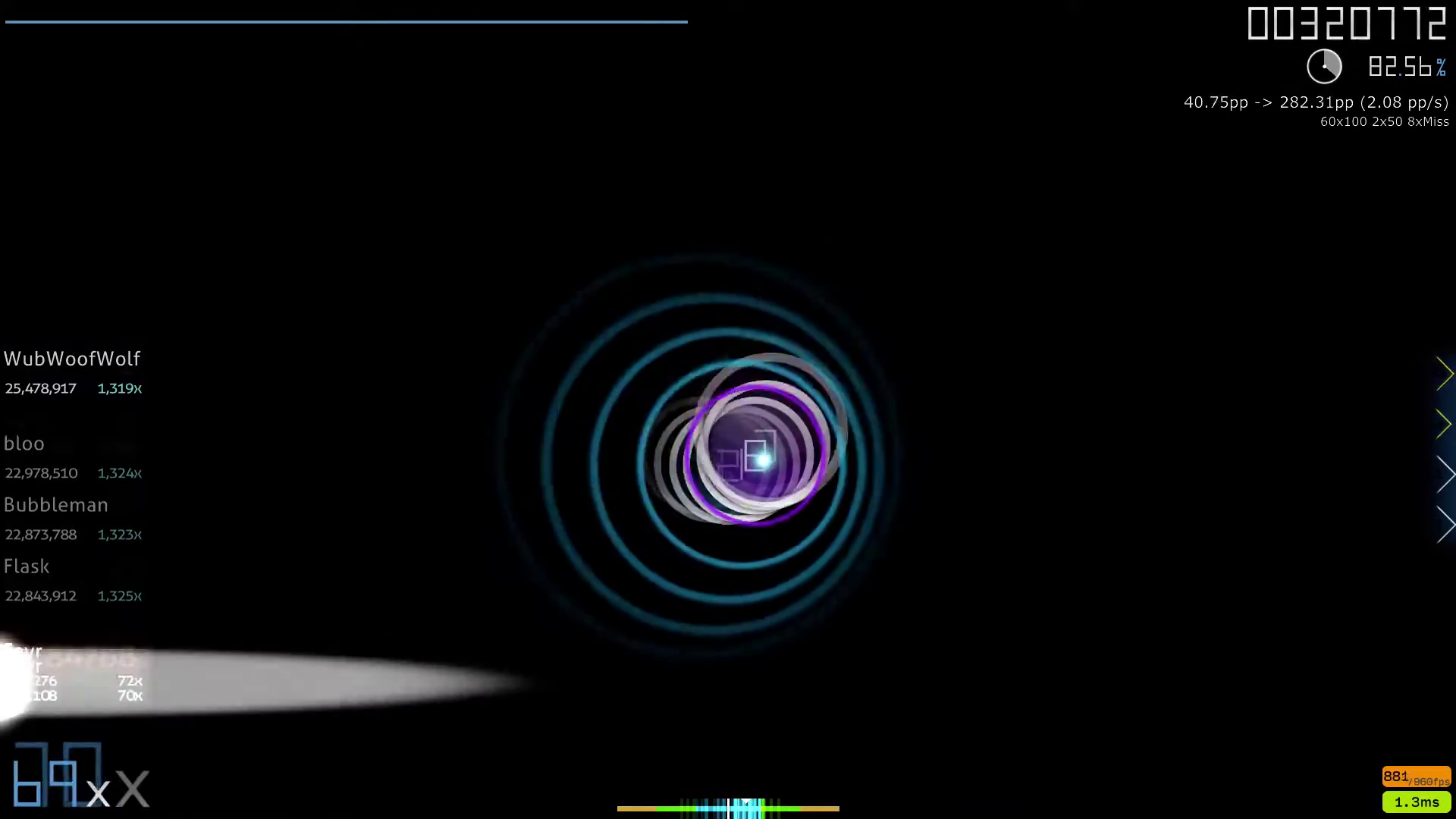
pyautogui.press('z')
pyautogui.press('x')
pyautogui.press('z')
pyautogui.press('x')
pyautogui.press('z')
pyautogui.press('x')
pyautogui.press('z')
pyautogui.press('x')
pyautogui.press('z')
pyautogui.press('z')
pyautogui.press('x')
pyautogui.press('z')
pyautogui.press('x')
# Step: Hit the following circles and sliders, holding through the third slider
pyautogui.press('z')
pyautogui.press('x')
pyautogui.press('z')
pyautogui.press('x')
pyautogui.press('z')
pyautogui.press('x')
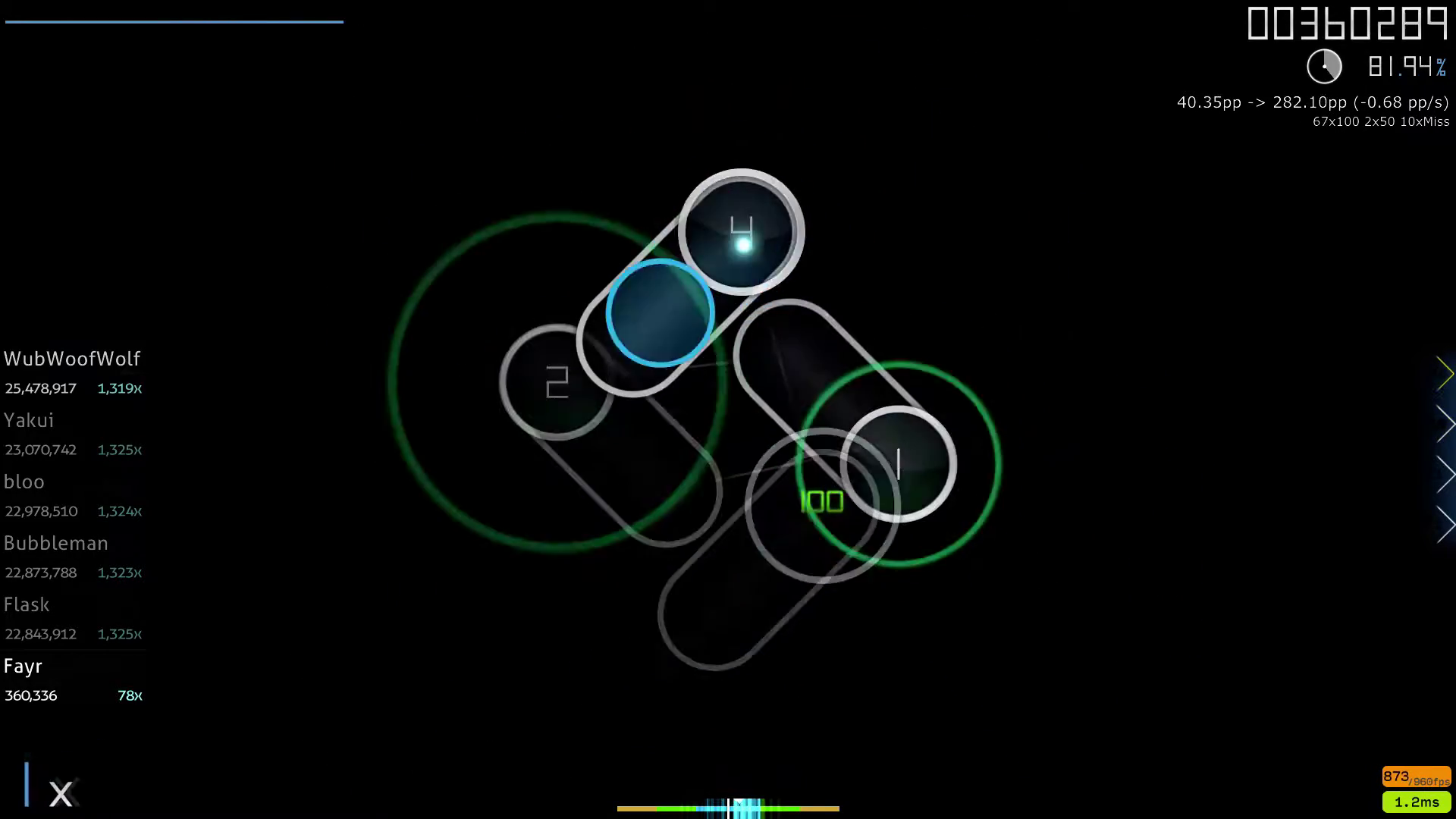
pyautogui.press('z')
pyautogui.press('x')
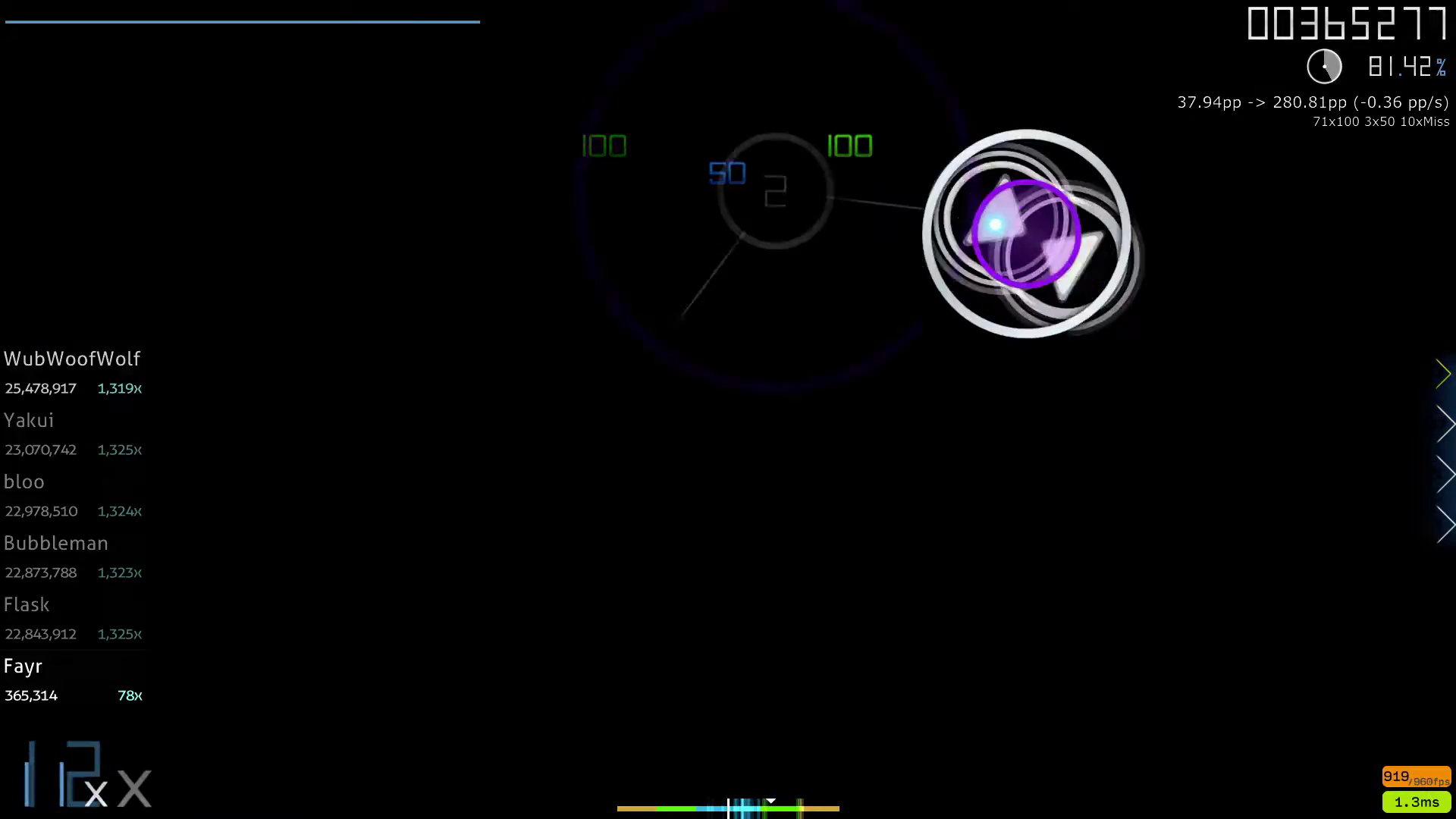
pyautogui.press('z')
pyautogui.press('x')
pyautogui.press('z')
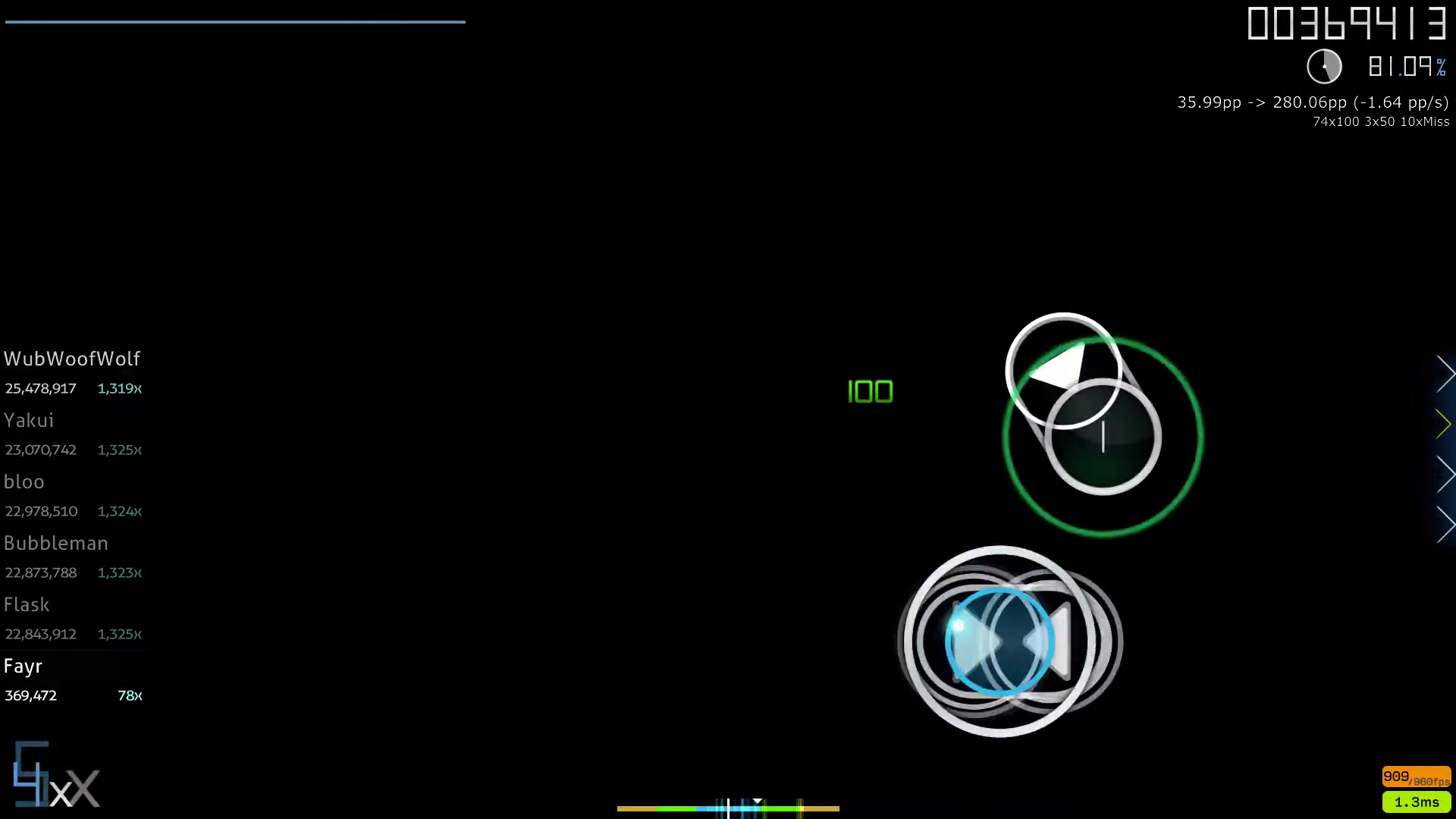
# Step: Hit the sequence of circles and sliders, ending on the lower slider
pyautogui.press('z')
pyautogui.press('x')
pyautogui.press('z')
pyautogui.press('x')
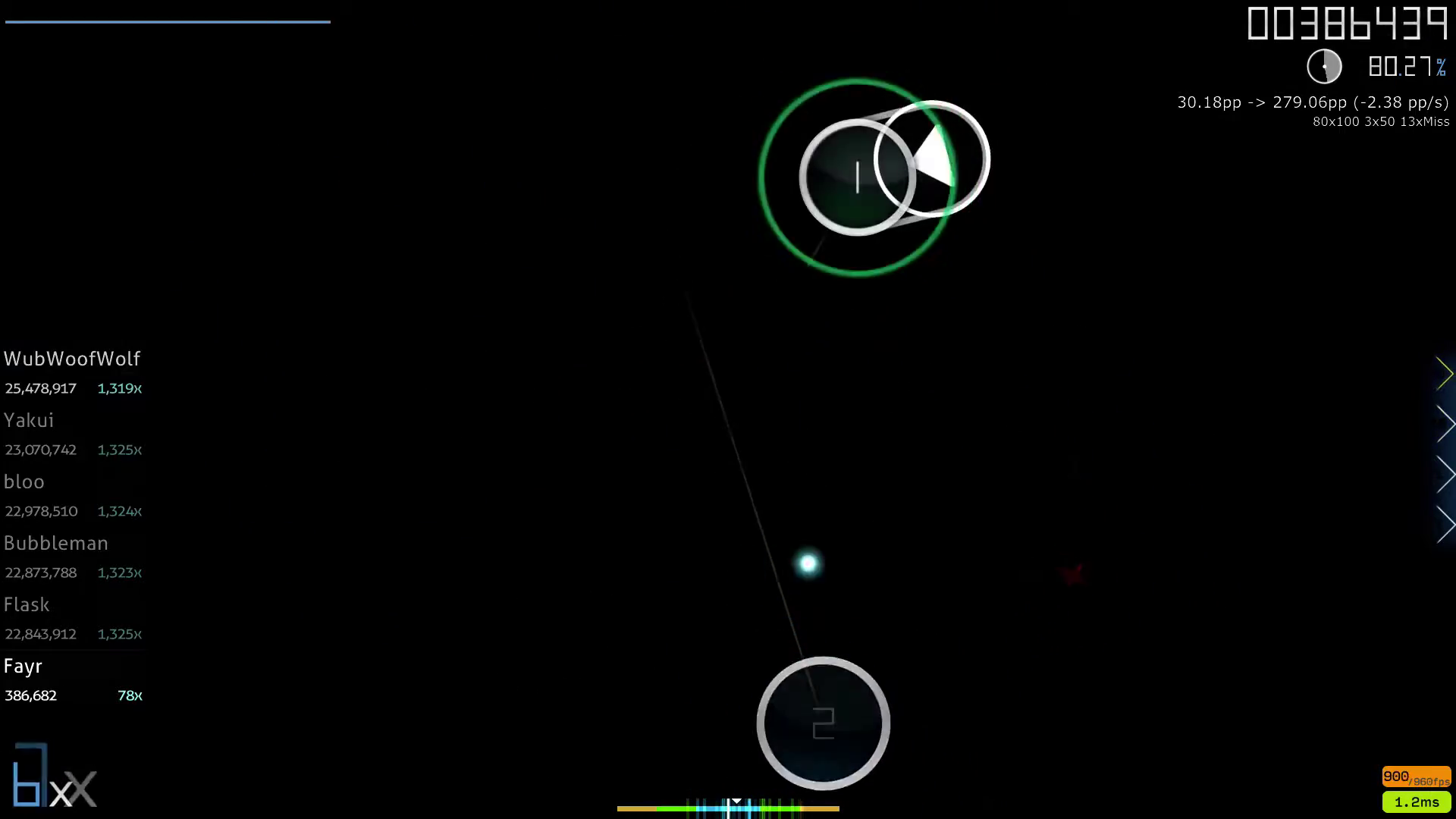
pyautogui.press('z')
pyautogui.press('x')
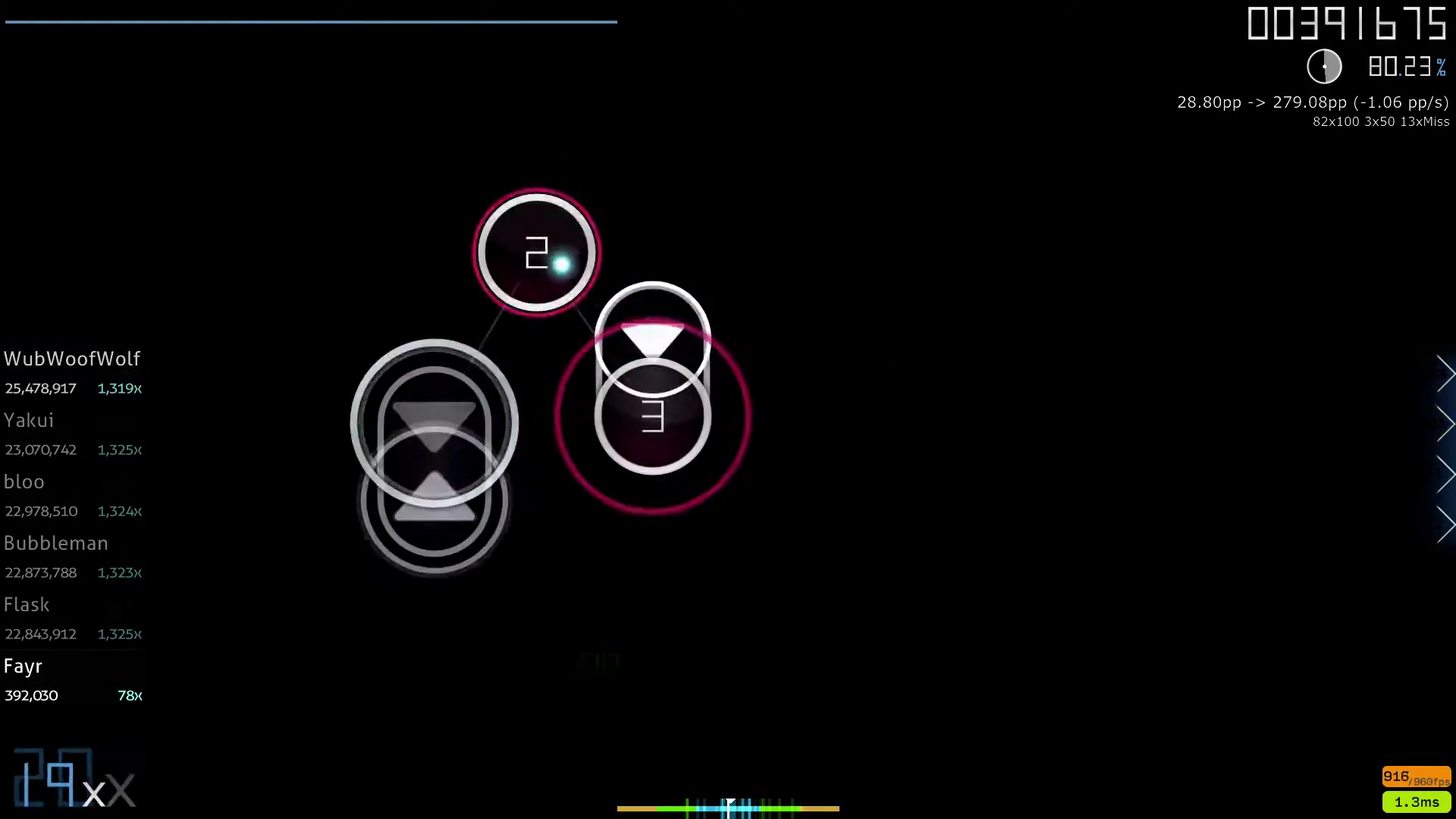
# Step: Hit the circles and sliders heading toward the upper right
pyautogui.press('z')
pyautogui.press('x')
pyautogui.press('z')
pyautogui.press('x')
pyautogui.press('z')
# Step: Hit the objects leading toward the upper left
pyautogui.press('z')
pyautogui.press('x')
pyautogui.press('z')
pyautogui.press('x')
# Step: Hit the circles and sliders across the playfield, then the top circles and stack
pyautogui.press('z')
pyautogui.press('x')
pyautogui.press('z')
pyautogui.press('x')
pyautogui.press('z')
pyautogui.press('x')
pyautogui.press('z')
# Step: Keep the combo going through the new sliders
pyautogui.press('z')
pyautogui.press('x')
pyautogui.press('z')
pyautogui.press('x')
pyautogui.press('z')
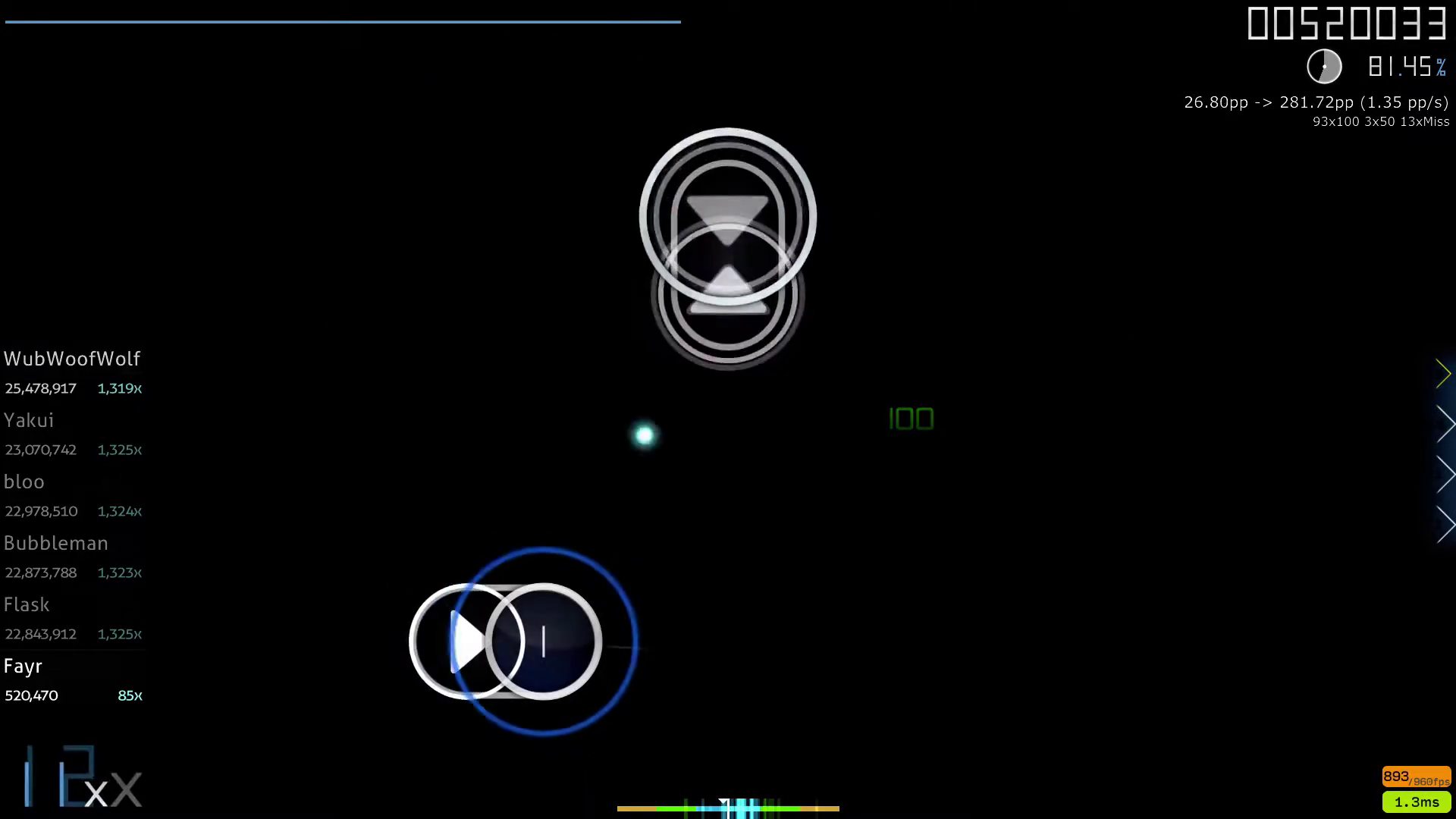
# Step: Hit the successive circles and sliders and clear the circle stream
pyautogui.press('z')
pyautogui.press('x')
pyautogui.press('z')
pyautogui.press('x')
pyautogui.press('z')
pyautogui.press('x')
pyautogui.press('z')
pyautogui.press('x')
pyautogui.press('z')
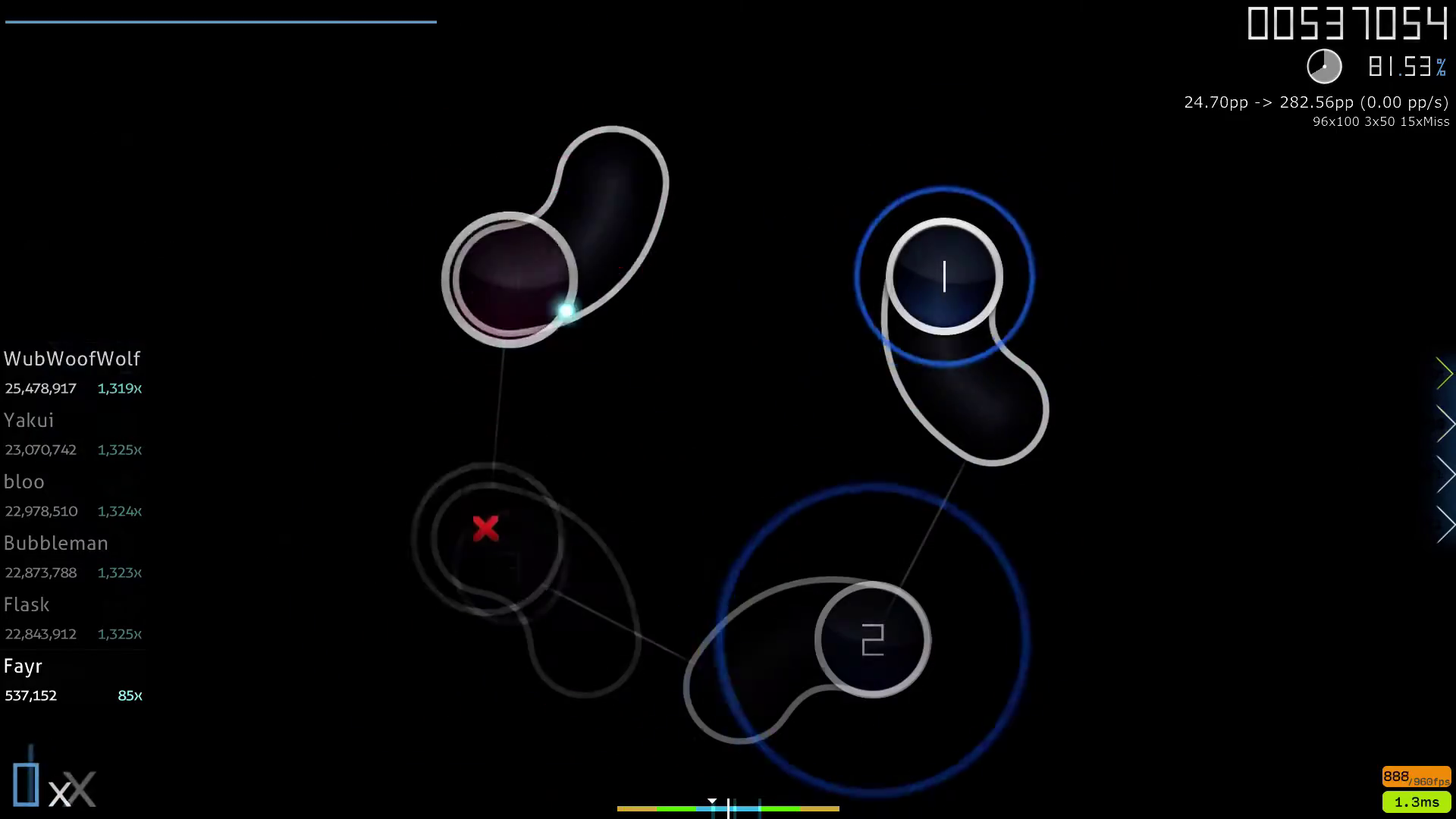
# Step: Hit the first circles and sliders after the break with Z/X
pyautogui.press('z')
pyautogui.press('x')
pyautogui.press('z')
pyautogui.press('x')
pyautogui.press('z')
pyautogui.press('x')
pyautogui.press('z')
pyautogui.press('x')
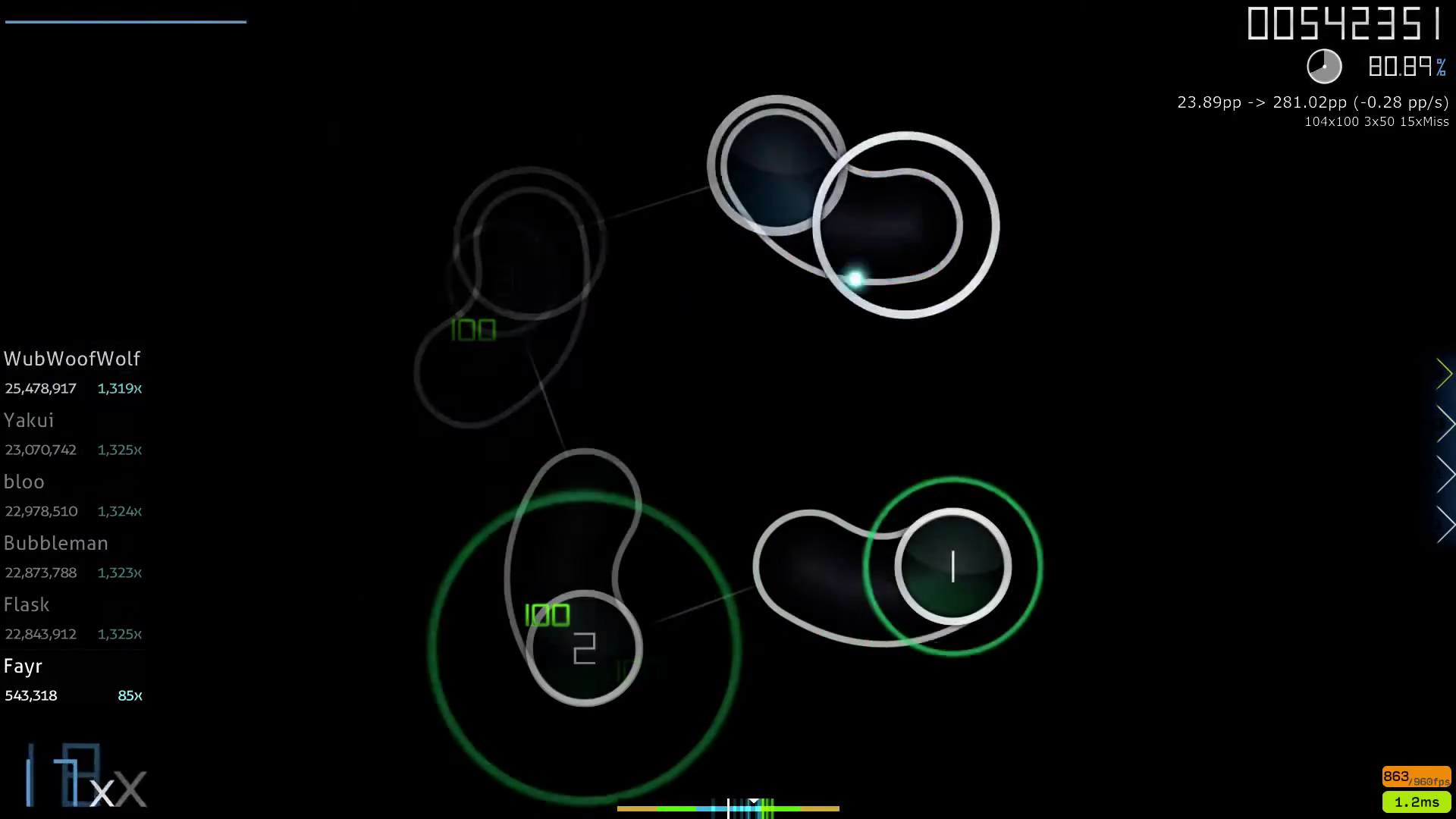
pyautogui.press('z')
pyautogui.press('x')
pyautogui.press('z')
pyautogui.press('x')
# Step: Hit a run of circles and sliders to grow the combo
pyautogui.press('z')
pyautogui.press('x')
pyautogui.press('z')
pyautogui.press('x')
pyautogui.press('z')
pyautogui.press('x')
pyautogui.press('z')
pyautogui.press('x')
pyautogui.press('z')
pyautogui.press('x')
# Step: Tap through the fast circle streams with alternating Z/X
pyautogui.press('z')
pyautogui.press('x')
pyautogui.press('z')
pyautogui.press('x')
pyautogui.press('z')
pyautogui.press('x')
pyautogui.press('z')
pyautogui.press('x')
pyautogui.press('z')
pyautogui.press('x')
pyautogui.press('z')
pyautogui.press('x')
pyautogui.press('z')
pyautogui.press('x')
pyautogui.press('z')
pyautogui.press('x')
pyautogui.press('z')
pyautogui.press('x')
pyautogui.press('z')
pyautogui.press('x')
pyautogui.press('z')
pyautogui.press('x')
pyautogui.press('z')
pyautogui.press('x')
pyautogui.press('z')
pyautogui.press('z')
pyautogui.press('x')
pyautogui.press('z')
pyautogui.press('x')
pyautogui.press('z')
pyautogui.press('x')
pyautogui.press('z')
pyautogui.press('x')
pyautogui.press('z')
pyautogui.press('x')
pyautogui.press('z')
pyautogui.press('x')
pyautogui.press('z')
pyautogui.press('x')
pyautogui.press('z')
pyautogui.press('x')
pyautogui.press('z')
pyautogui.press('x')
pyautogui.press('z')
pyautogui.press('x')
pyautogui.press('z')
pyautogui.press('x')
pyautogui.press('z')
pyautogui.press('x')
pyautogui.press('z')
pyautogui.press('x')
# Step: Finish the slider, hit the left circles, and keep raising the score
pyautogui.press('z')
pyautogui.press('x')
pyautogui.press('z')
pyautogui.press('x')
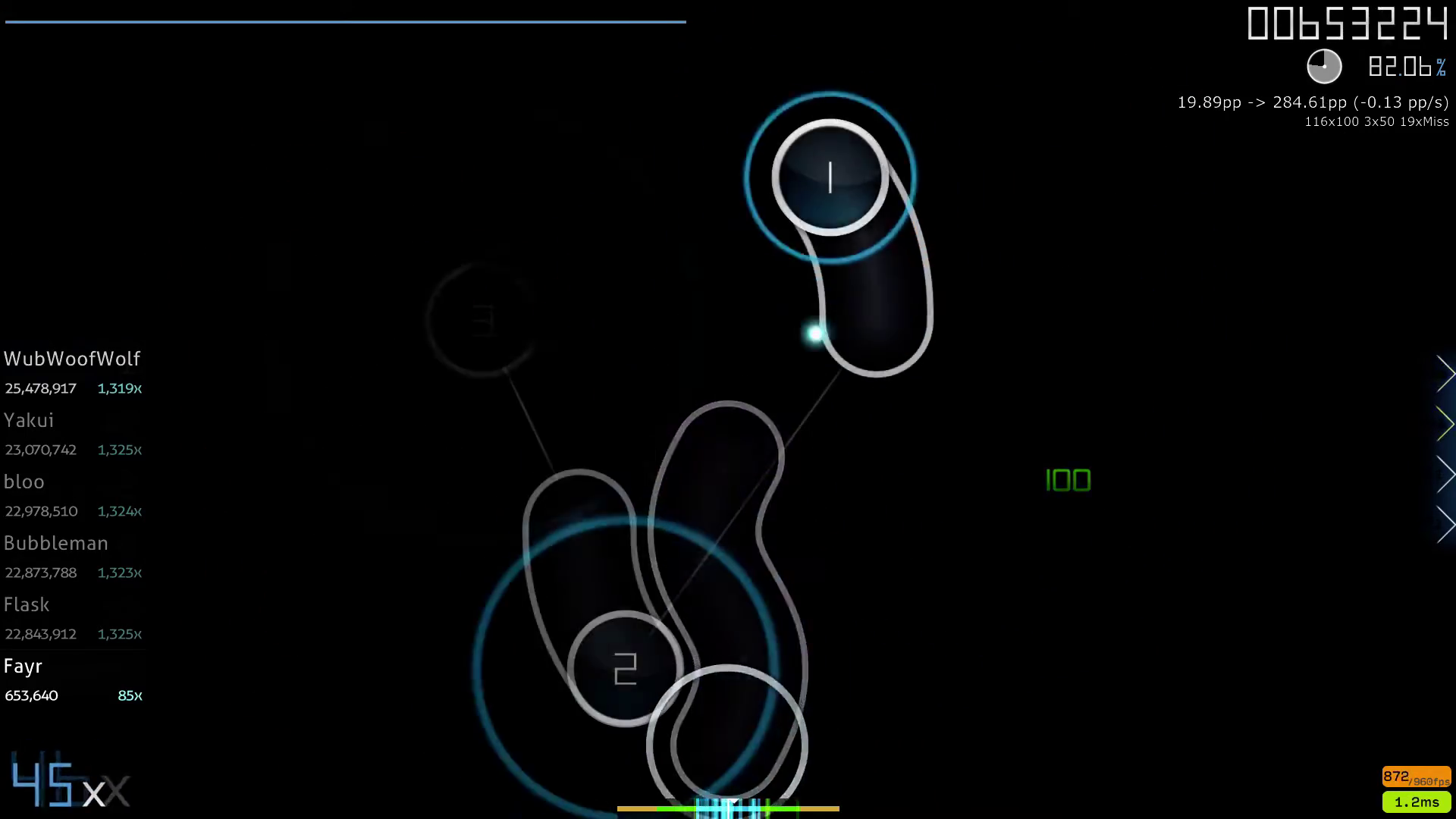
pyautogui.press('z')
pyautogui.press('x')
pyautogui.press('z')
pyautogui.press('x')
pyautogui.press('z')
pyautogui.press('x')
pyautogui.press('z')
# Step: Keep hitting objects after the combo break to rebuild the combo
pyautogui.press('z')
pyautogui.press('x')
pyautogui.press('z')
pyautogui.press('x')
pyautogui.press('z')
pyautogui.press('x')
pyautogui.press('z')
pyautogui.press('z')
pyautogui.press('x')
pyautogui.press('z')
pyautogui.press('x')
pyautogui.press('z')
pyautogui.press('x')
pyautogui.press('z')
pyautogui.press('x')
pyautogui.press('z')
pyautogui.press('x')
pyautogui.press('z')
pyautogui.press('x')
pyautogui.press('z')
pyautogui.press('x')
pyautogui.press('z')
pyautogui.press('x')
# Step: Tap along the next circle stream
pyautogui.press('z')
pyautogui.press('x')
pyautogui.press('z')
pyautogui.press('x')
pyautogui.press('z')
pyautogui.press('x')
pyautogui.press('z')
pyautogui.press('x')
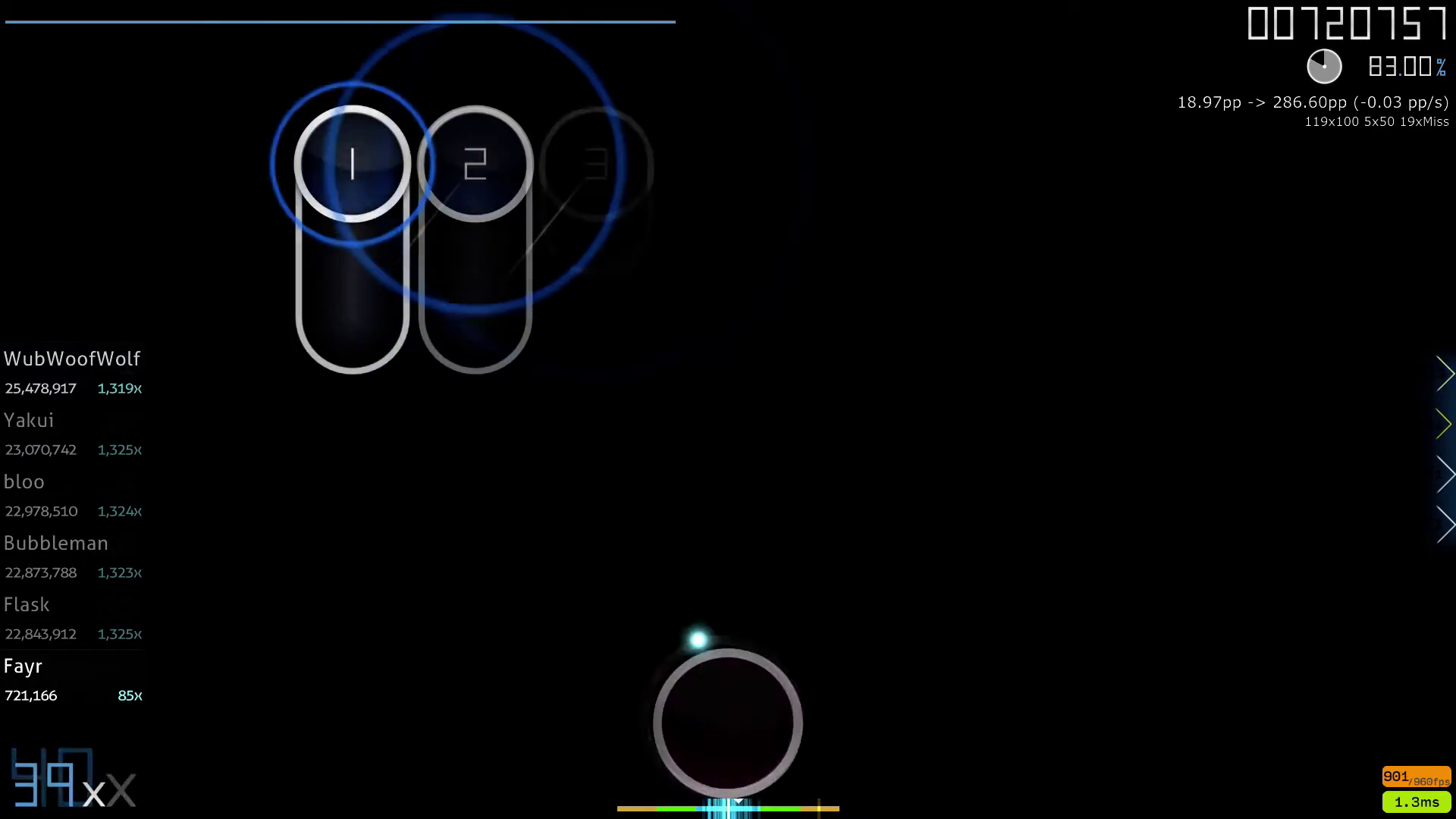
# Step: Attempt the remaining sliders as misses climb to 25
pyautogui.press('z')
pyautogui.press('x')
pyautogui.press('z')
pyautogui.press('x')
pyautogui.press('z')
pyautogui.press('x')
pyautogui.press('z')
pyautogui.press('x')
pyautogui.press('z')
pyautogui.press('x')
pyautogui.press('z')
pyautogui.press('x')
pyautogui.press('z')
pyautogui.press('x')
pyautogui.press('z')
pyautogui.press('x')
pyautogui.press('z')
pyautogui.press('x')
pyautogui.press('z')
pyautogui.press('x')
pyautogui.press('z')
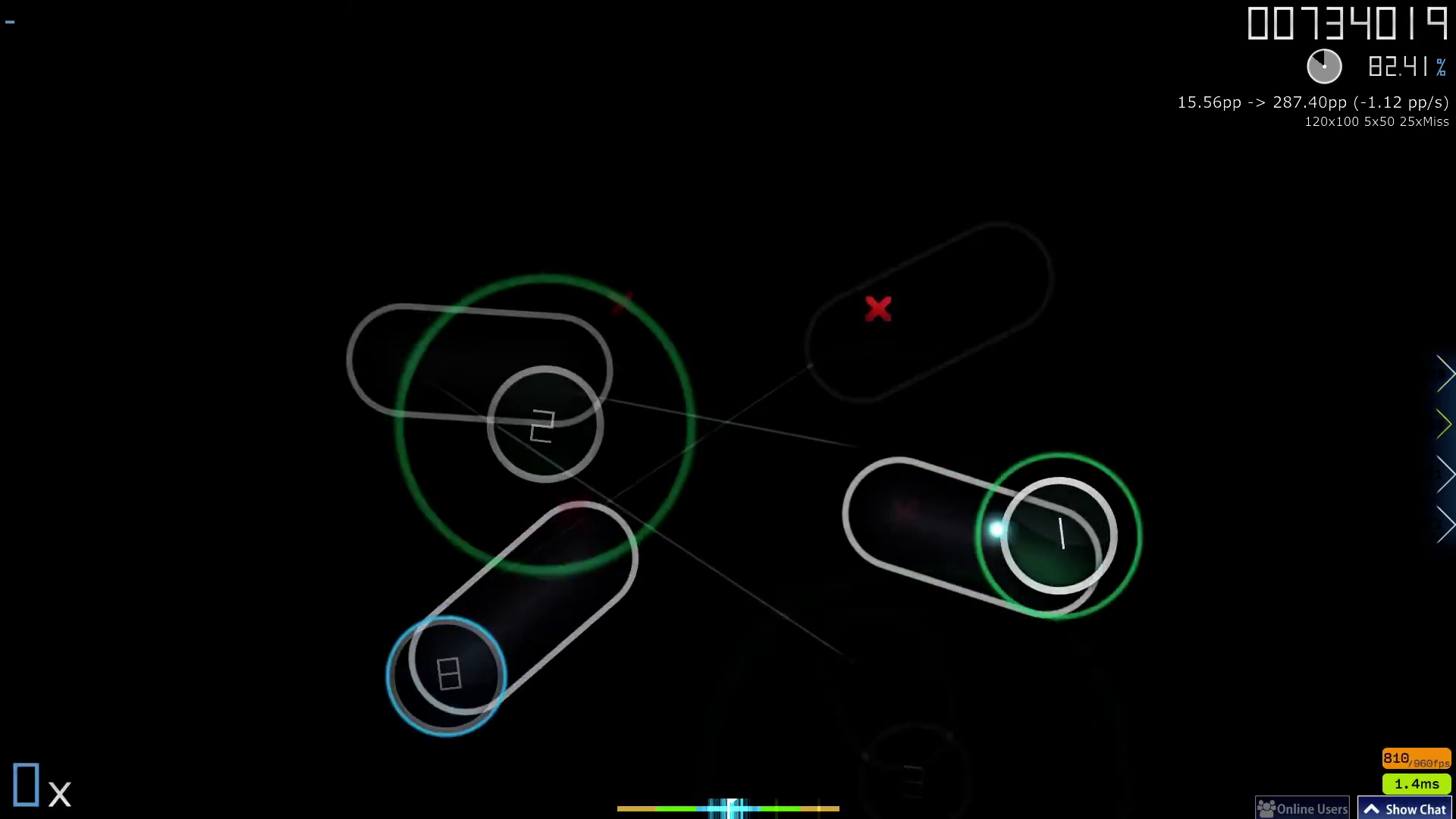